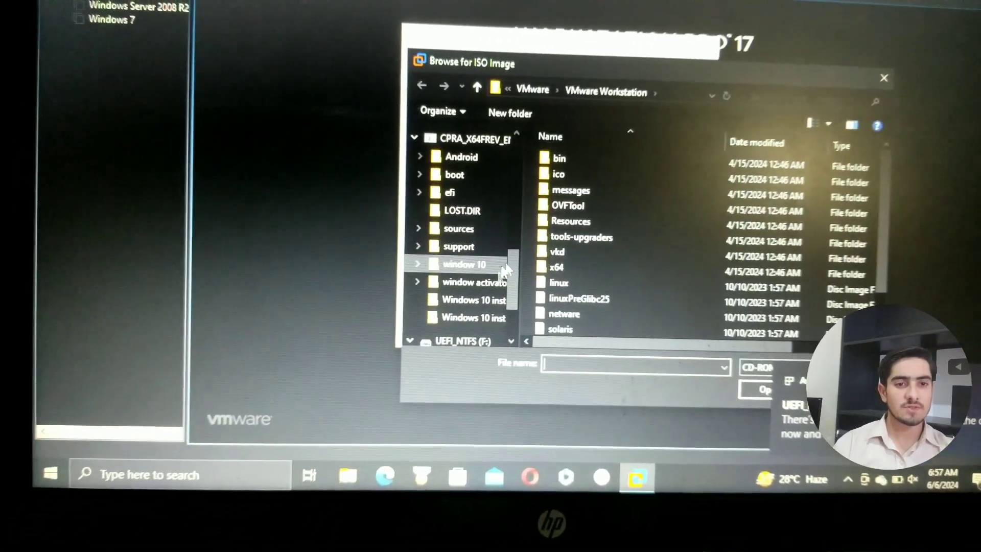
Look in the Android folder on the UEFI_NTFS (F:) drive for an installer image and show all file types
scroll(490, 294, "down", 2)
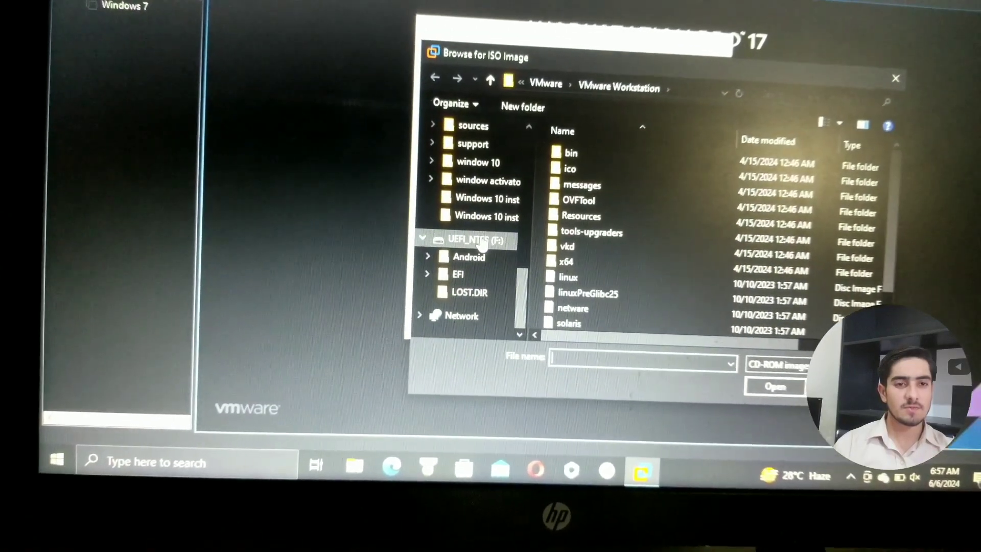
left_click(483, 240)
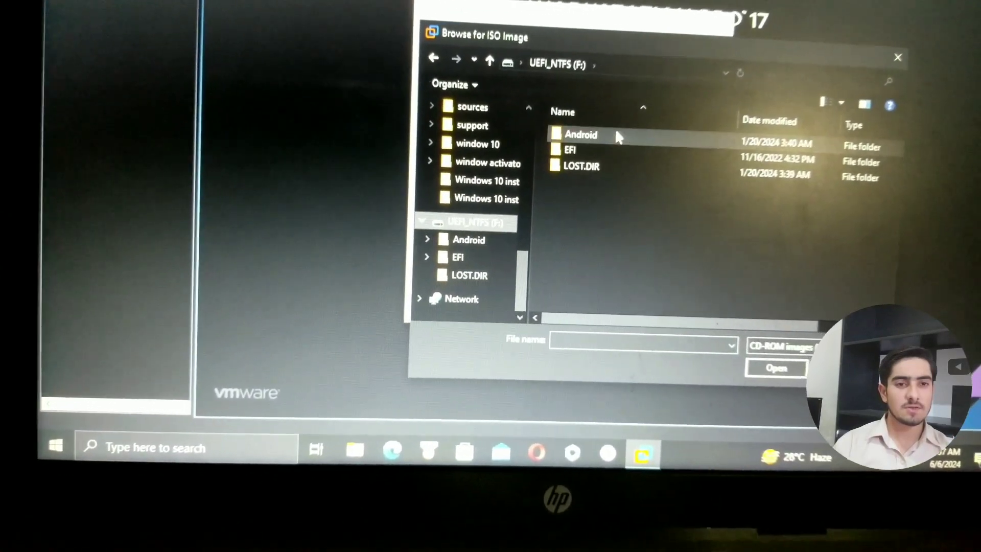
double_click(592, 133)
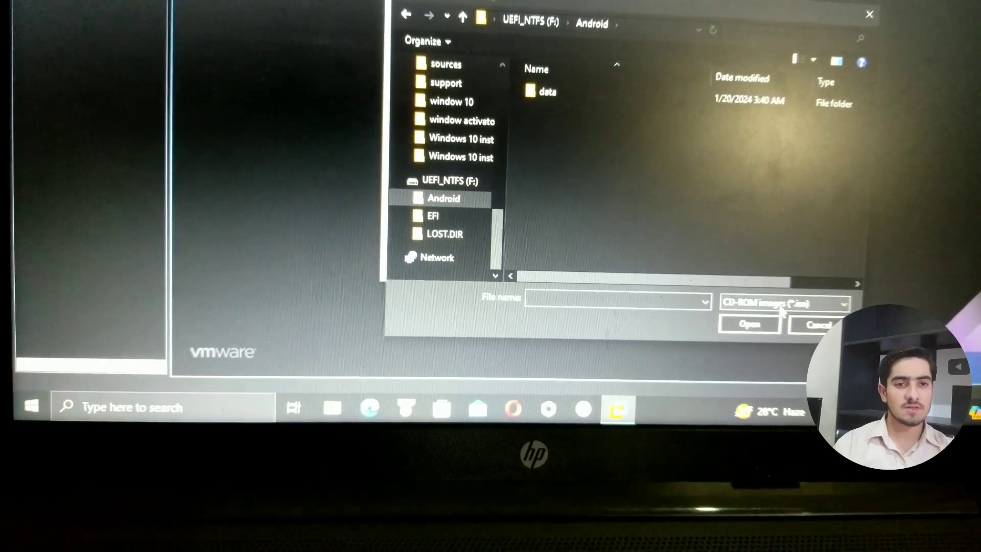
left_click(766, 308)
left_click(757, 327)
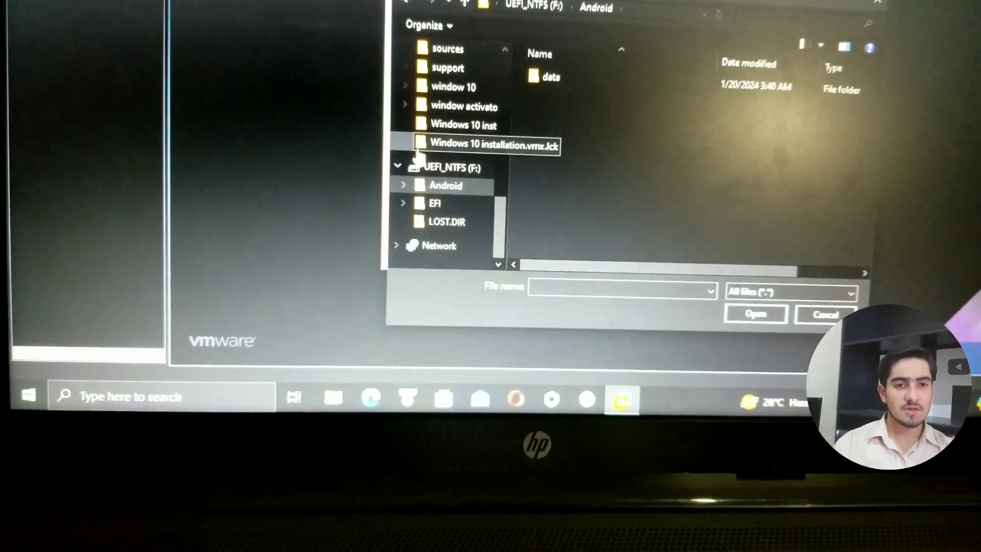
Choose the setup file in the inner window 10 folder as the installer disc image
left_click(474, 87)
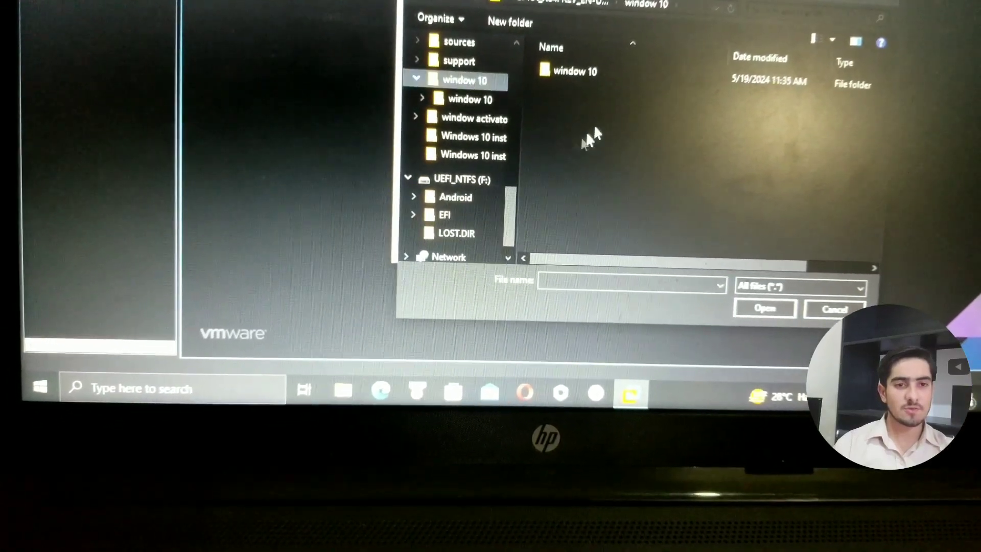
double_click(603, 76)
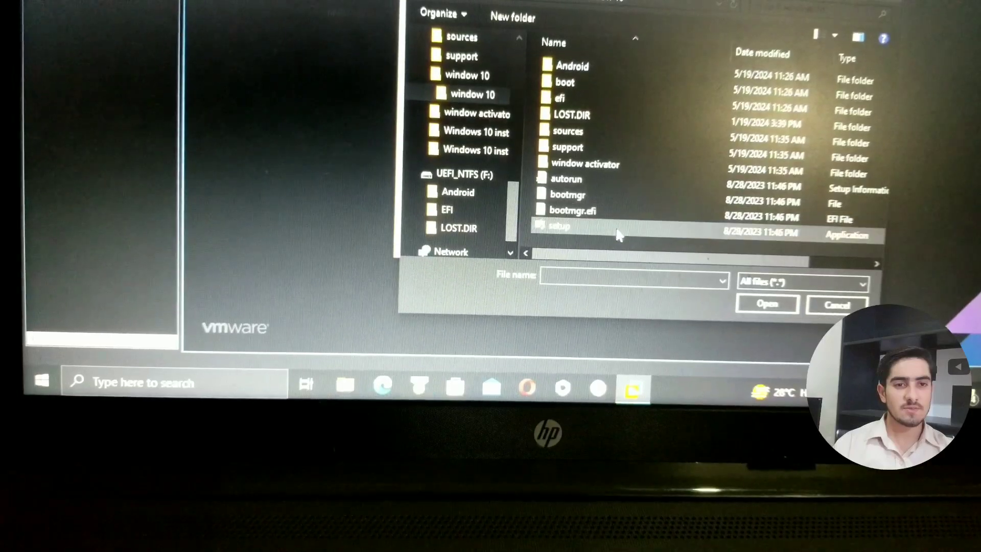
left_click(613, 230)
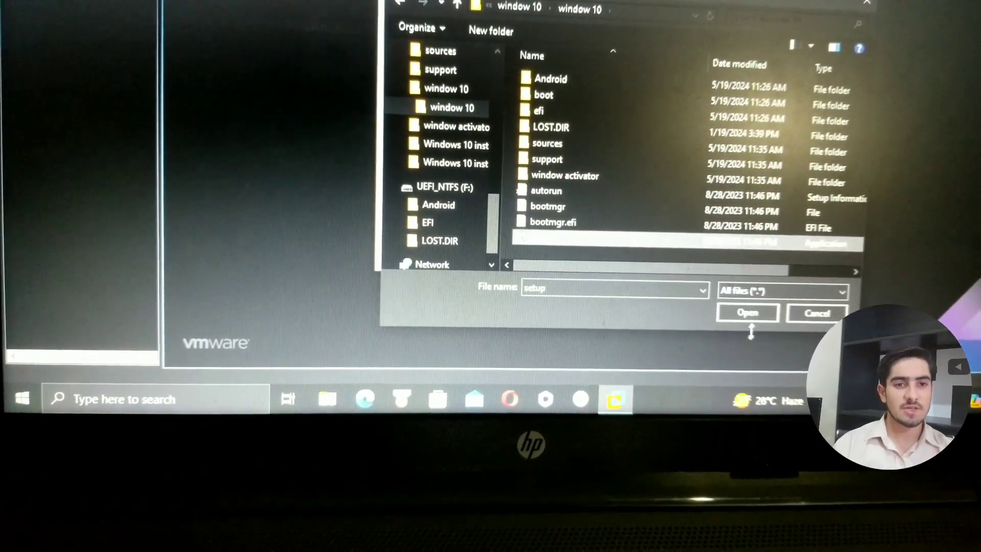
left_click(753, 318)
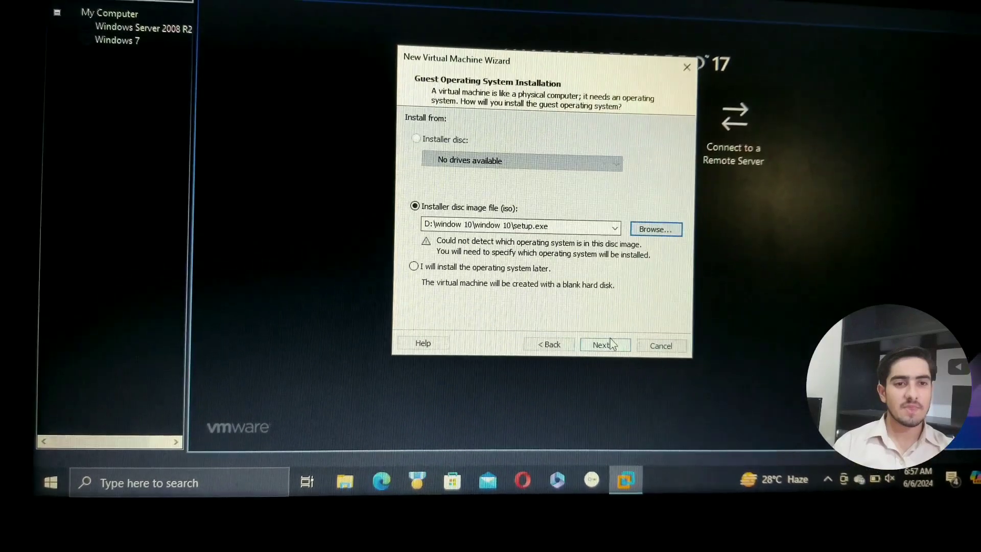
Accept Microsoft Windows, version Windows 7, the name Windows 7 (2), and a 60 GB disk split into multiple files for the virtual machine
left_click(615, 324)
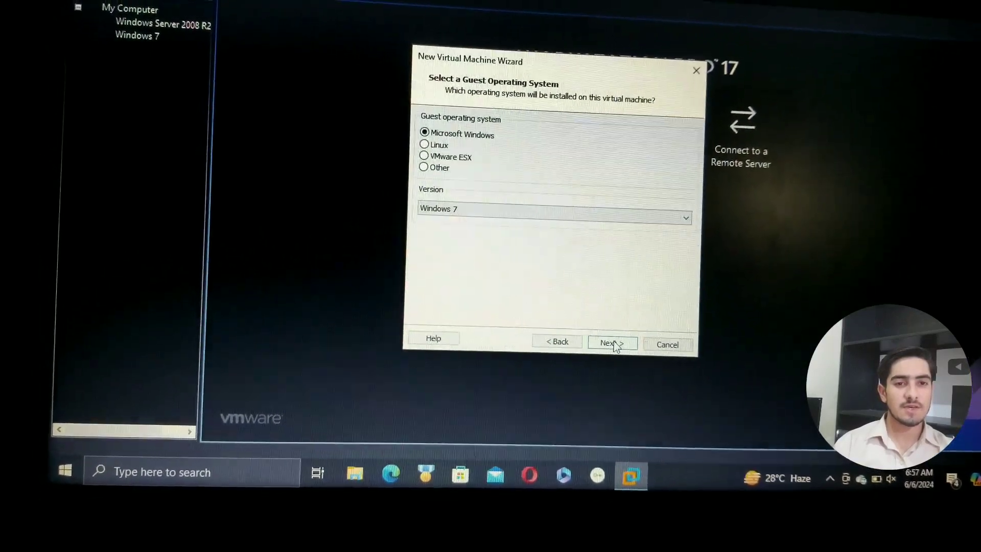
left_click(609, 340)
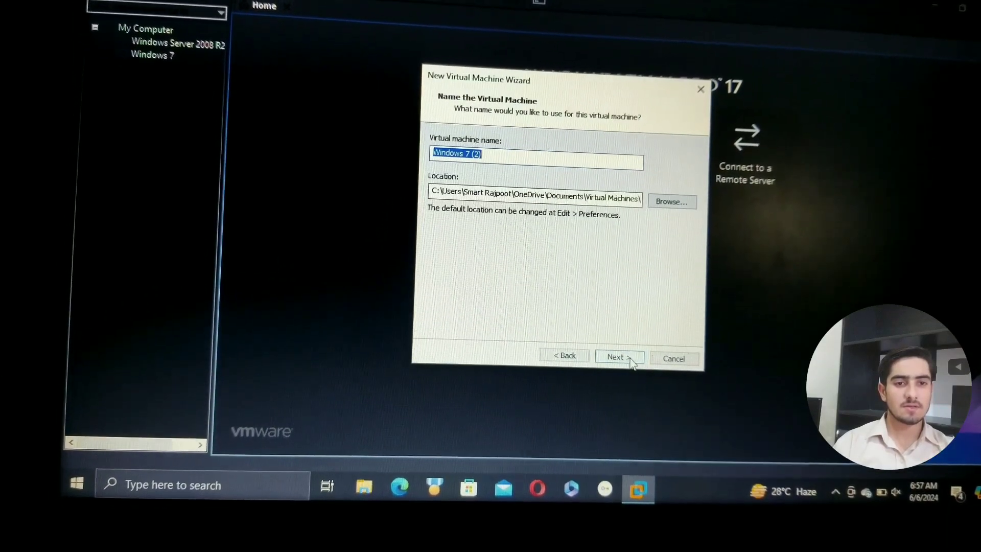
left_click(631, 360)
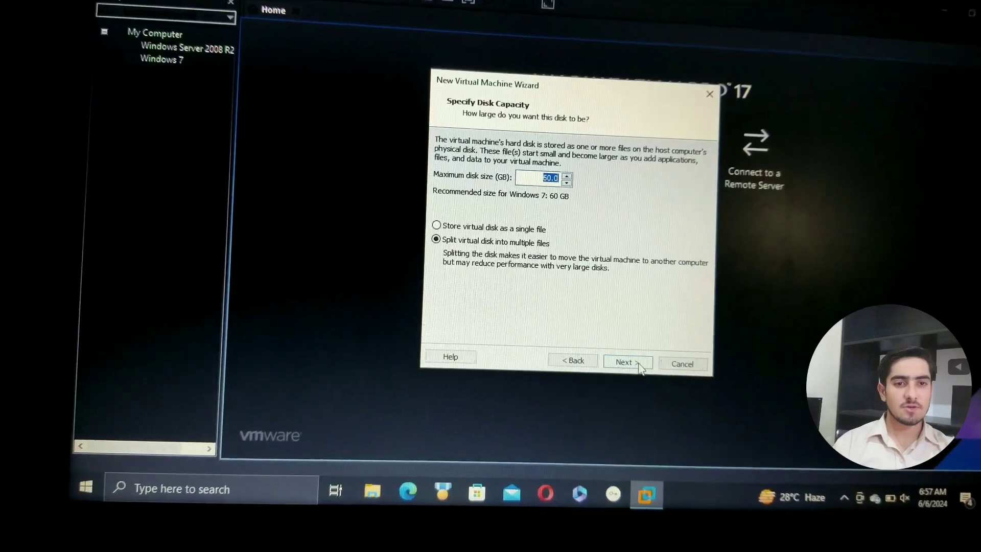
left_click(633, 366)
left_click(627, 353)
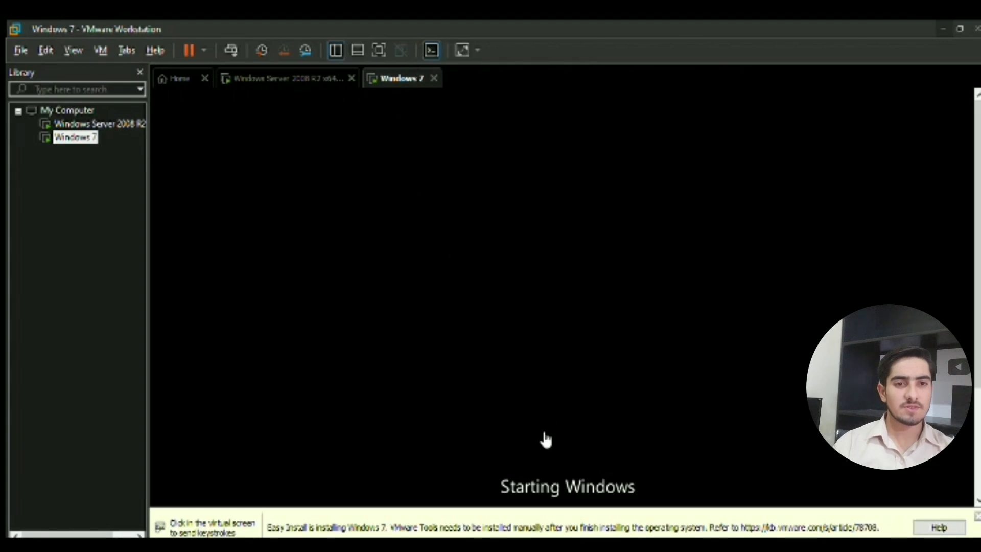
Select the x64 Windows 7 Professional Activated edition for installation and continue the setup
left_click(854, 500)
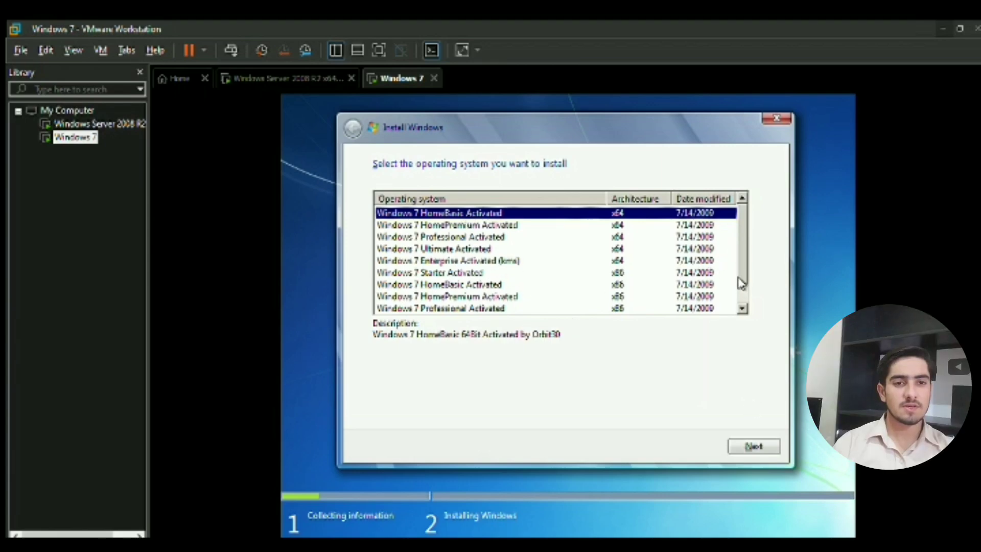
left_click(742, 308)
left_click(742, 308)
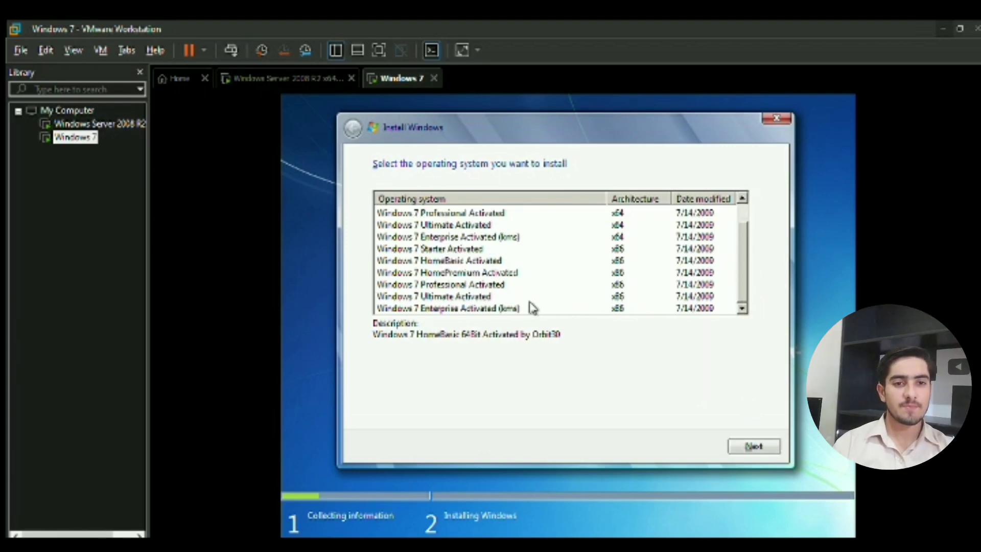
left_click(743, 217)
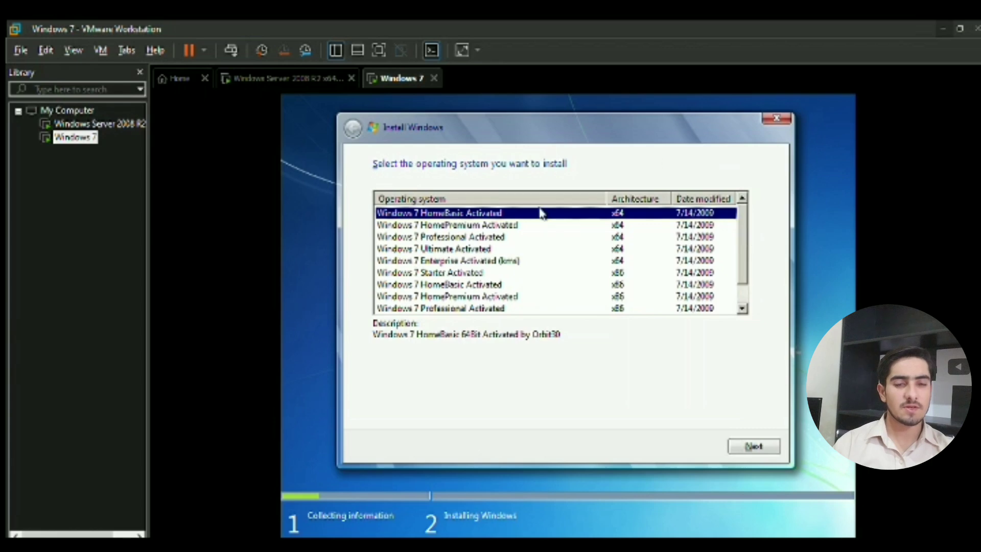
left_click(462, 237)
left_click(765, 447)
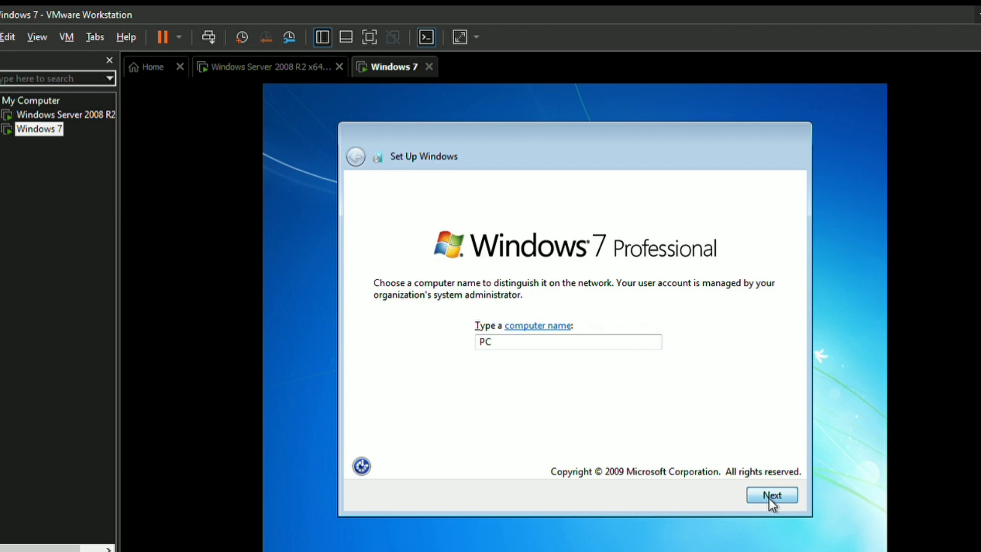
Keep PC as the computer name and use the recommended update and protection settings in Windows setup
left_click(770, 495)
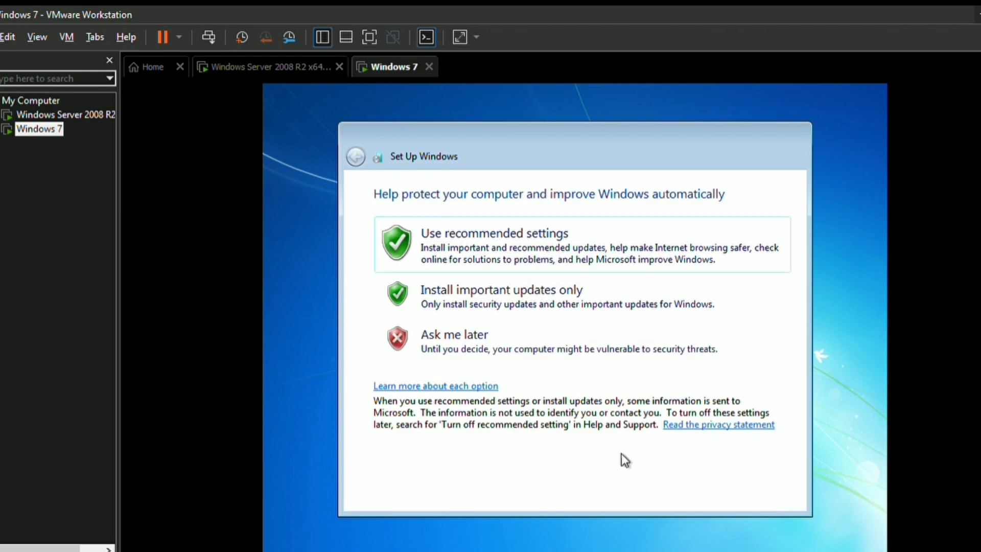
left_click(605, 247)
left_click(511, 416)
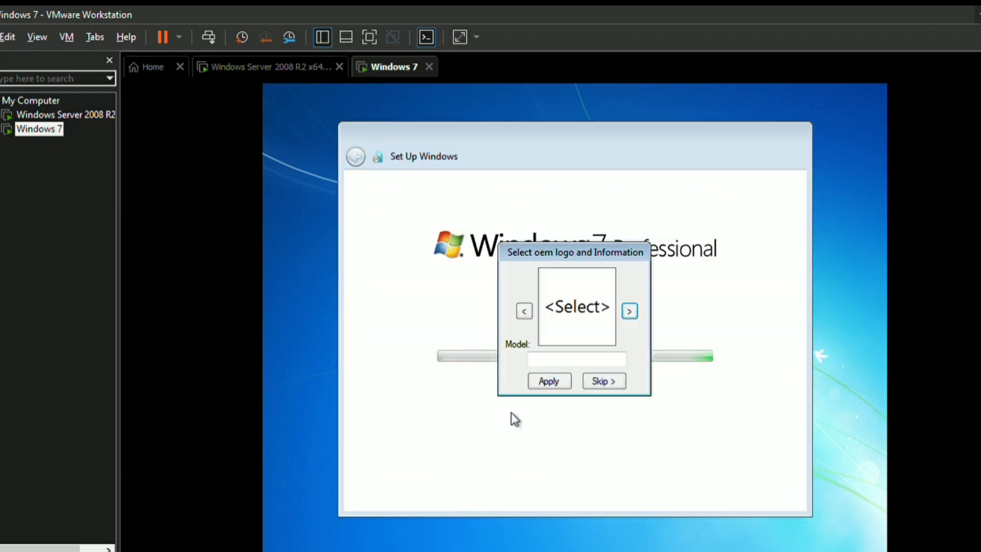
Apply the HP logo as the OEM logo with the model left blank, and dismiss the logon message
left_click(629, 312)
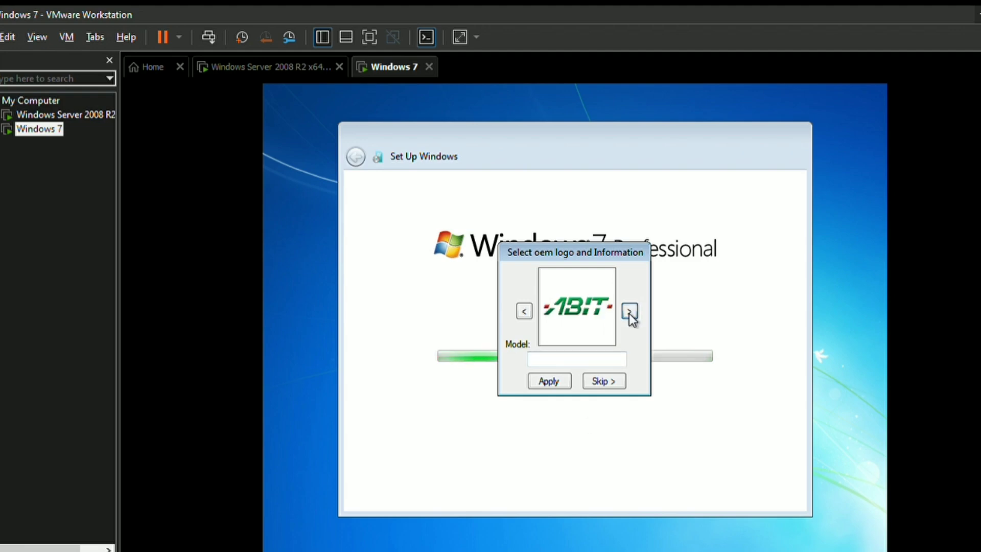
left_click(629, 311)
left_click(629, 312)
left_click(629, 312)
left_click(629, 312)
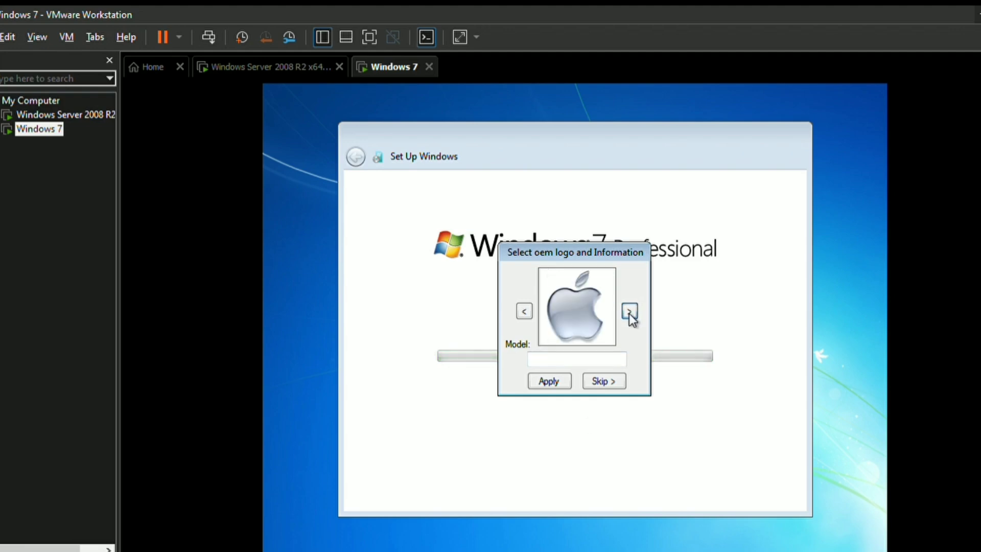
left_click(629, 312)
left_click(629, 311)
left_click(630, 311)
left_click(629, 311)
left_click(629, 312)
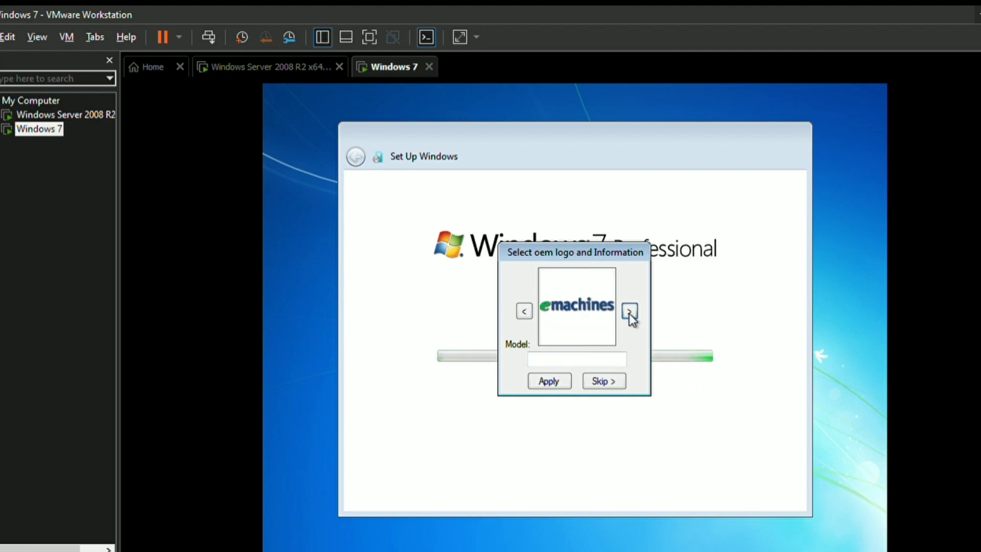
left_click(629, 312)
left_click(630, 311)
left_click(630, 312)
left_click(629, 311)
left_click(524, 311)
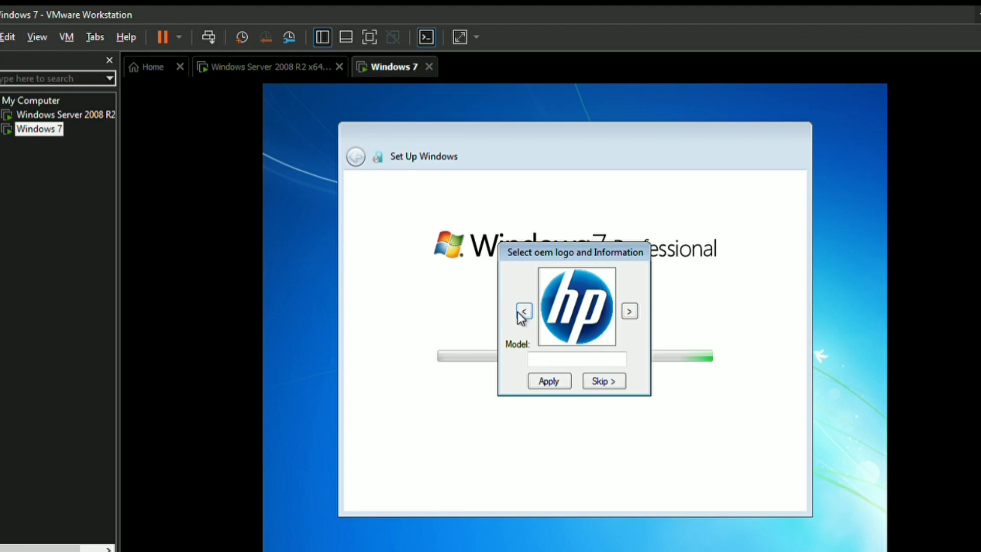
left_click(562, 381)
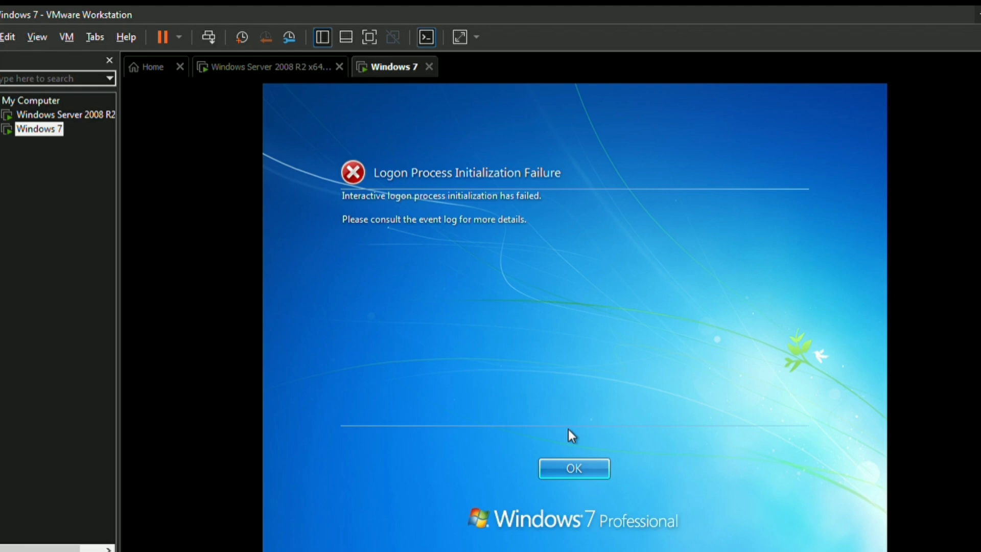
left_click(574, 468)
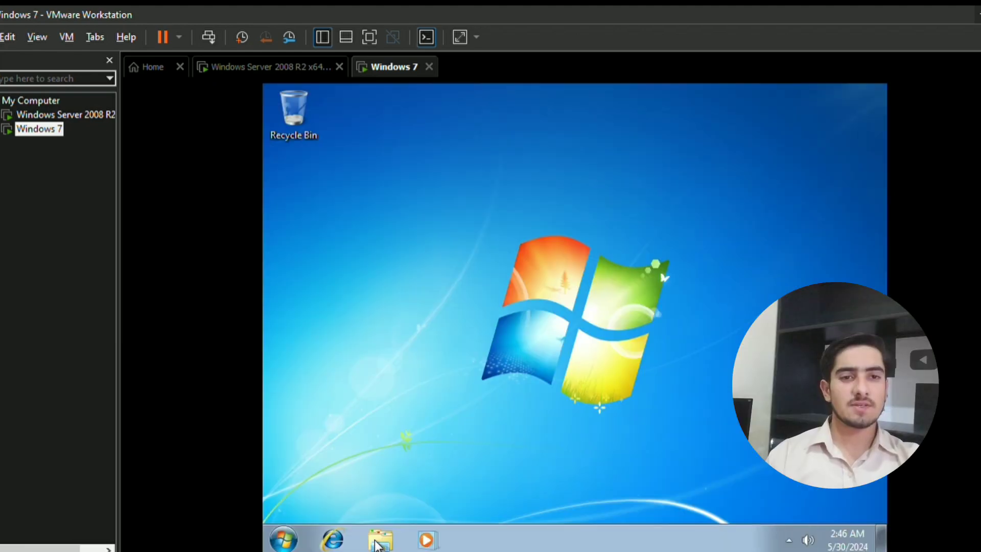
Examine the drives under Computer and the folders on Local Disk (C:), then return to the desktop
left_click(381, 539)
left_click(306, 350)
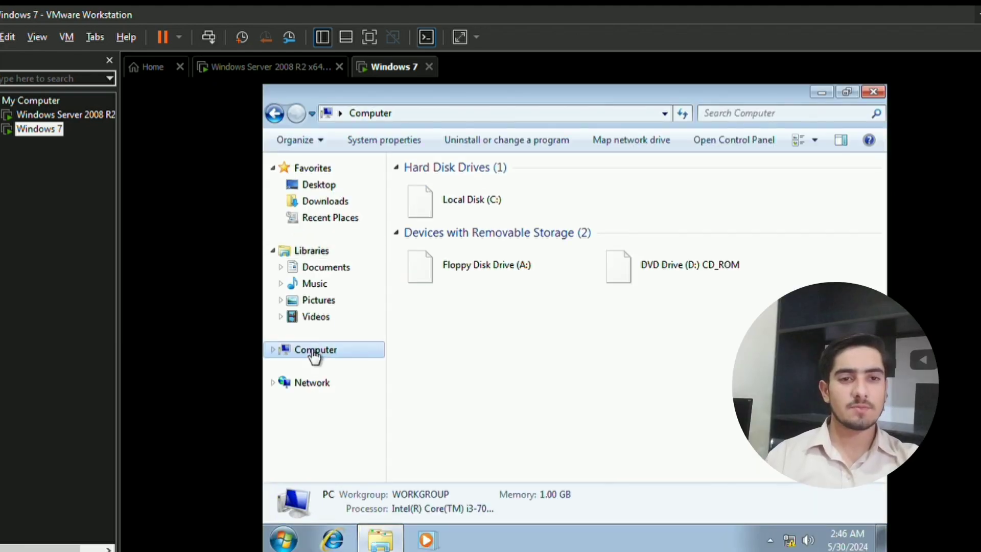
double_click(496, 206)
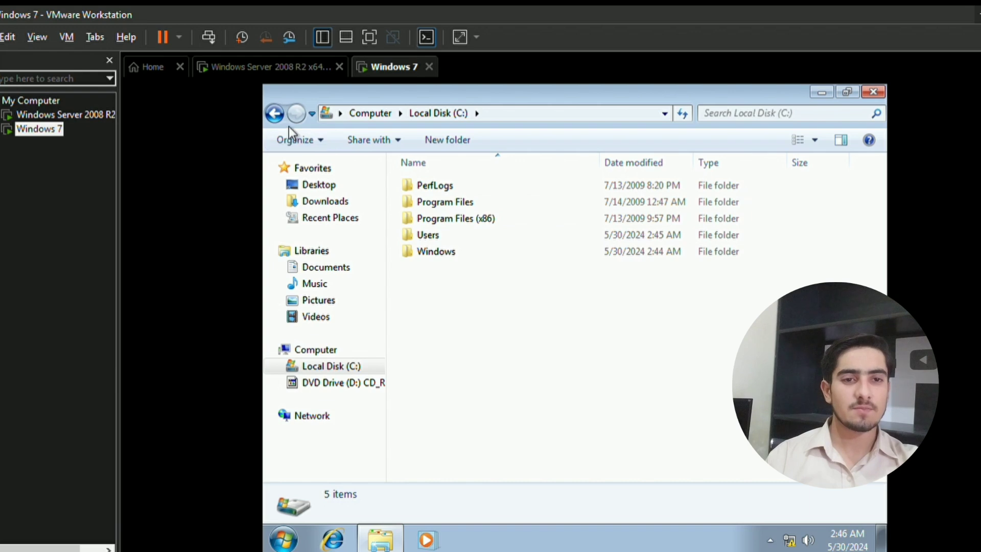
left_click(275, 114)
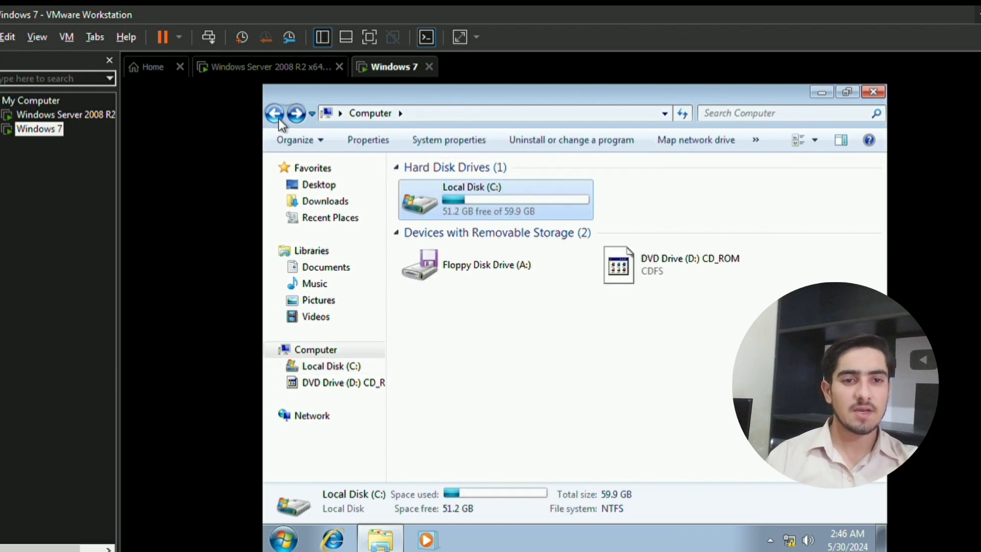
left_click(275, 113)
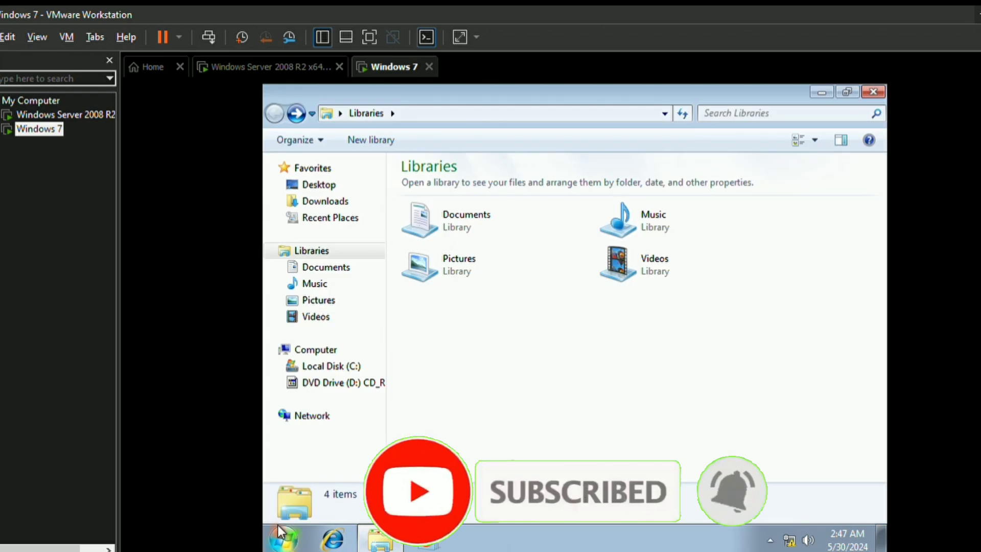
left_click(279, 531)
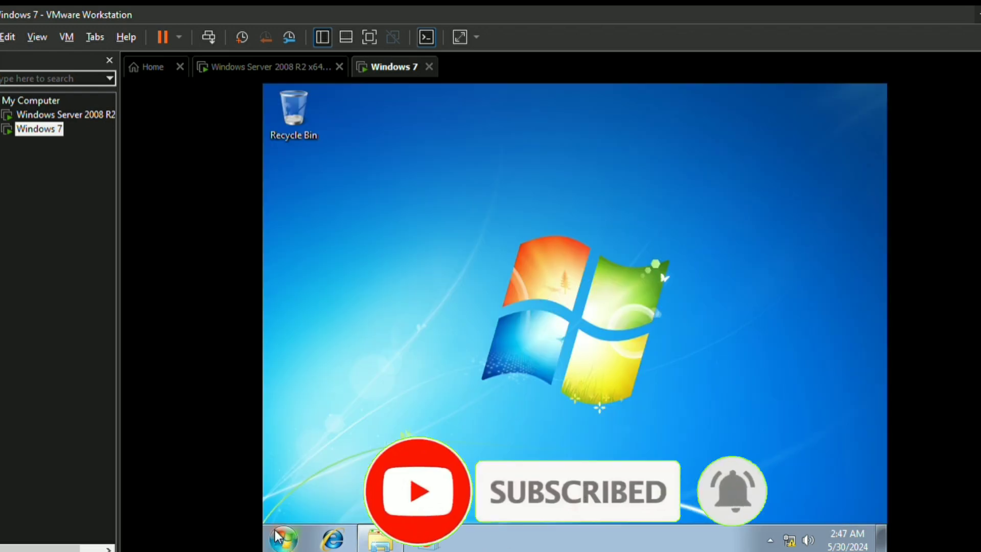